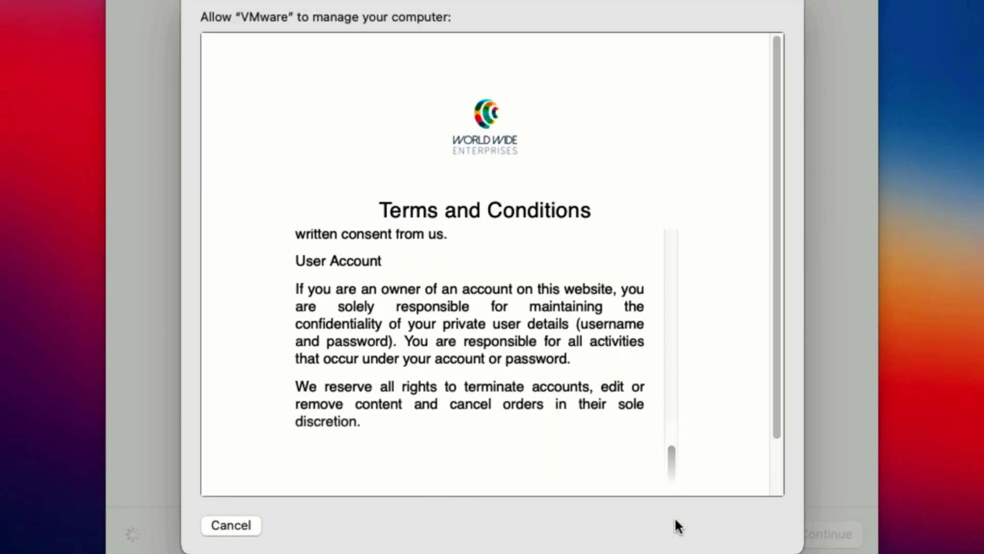
Accept the remote management terms and move on to verifying the account password.
left_click(550, 458)
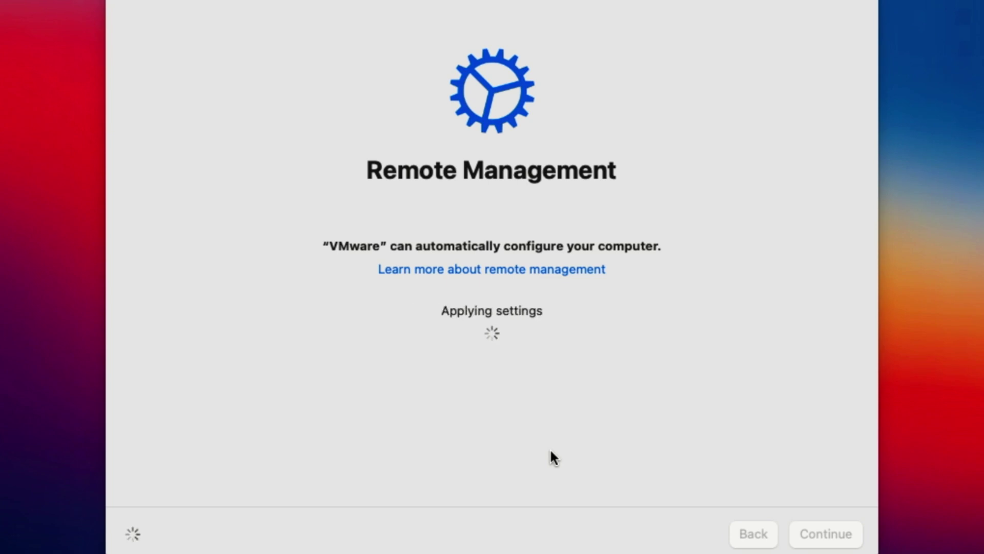
type("••••")
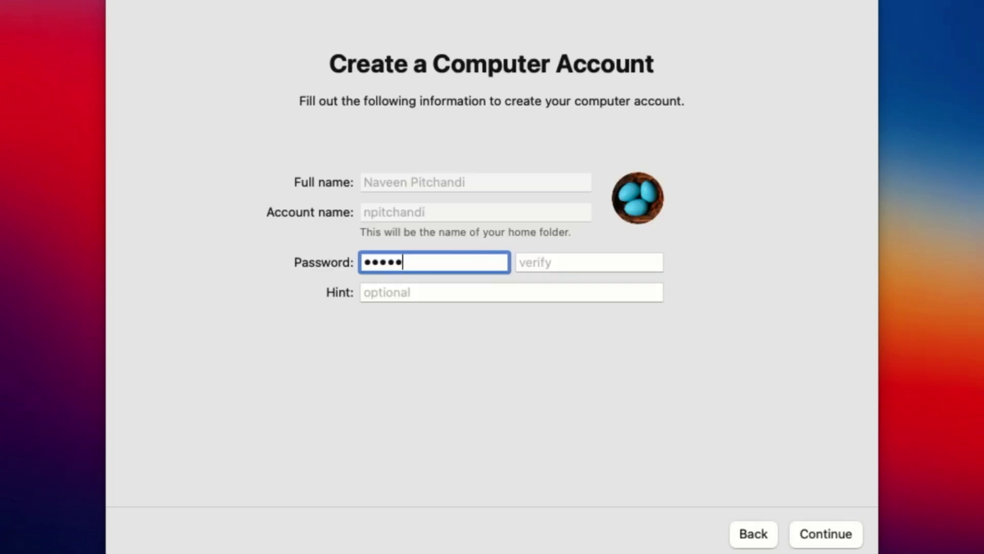
type("•••••")
key("Tab")
type("•••••")
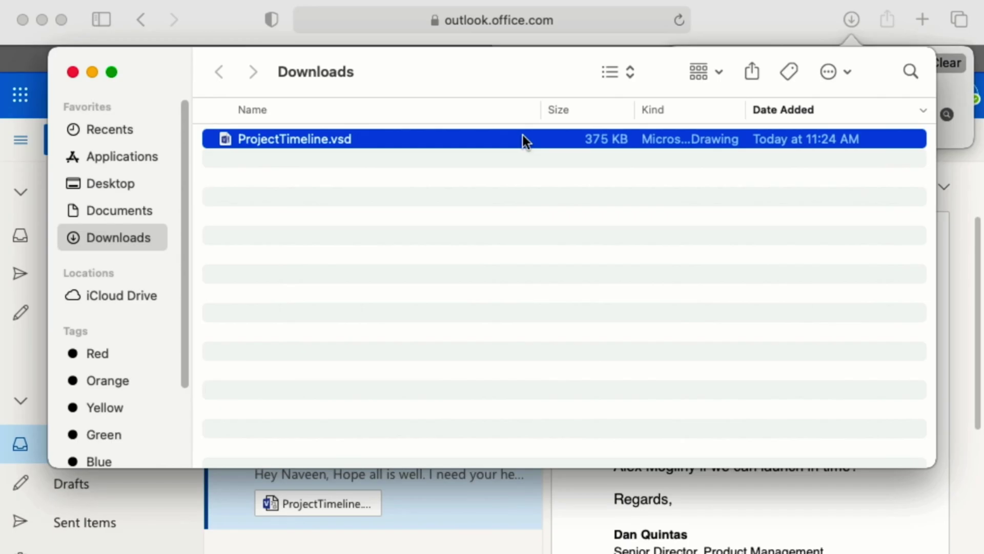
Open ProjectTimeline.vsd from Downloads in Visio Professional through Horizon.
double_click(524, 138)
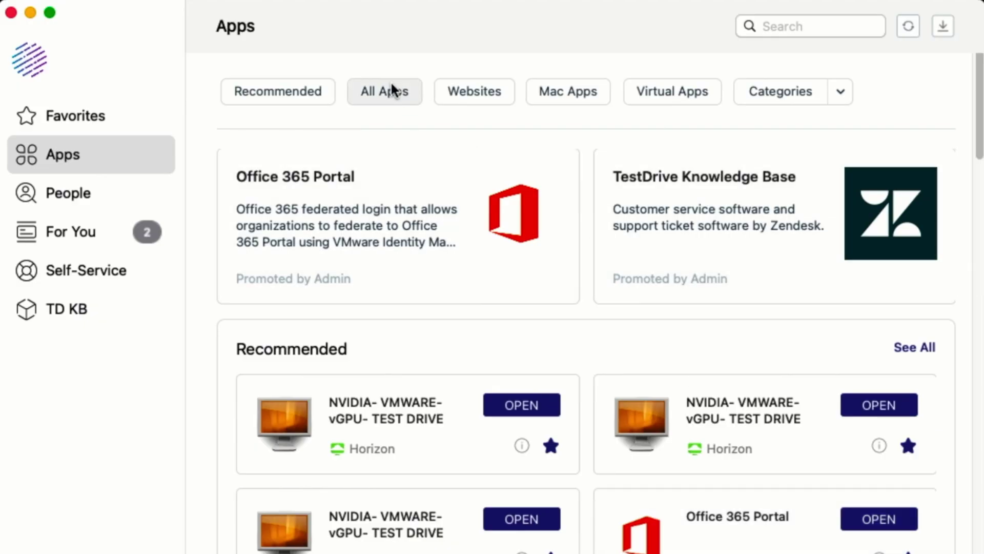
Browse the catalog's All Apps, Websites, Mac Apps and Virtual Apps lists.
left_click(384, 91)
left_click(462, 79)
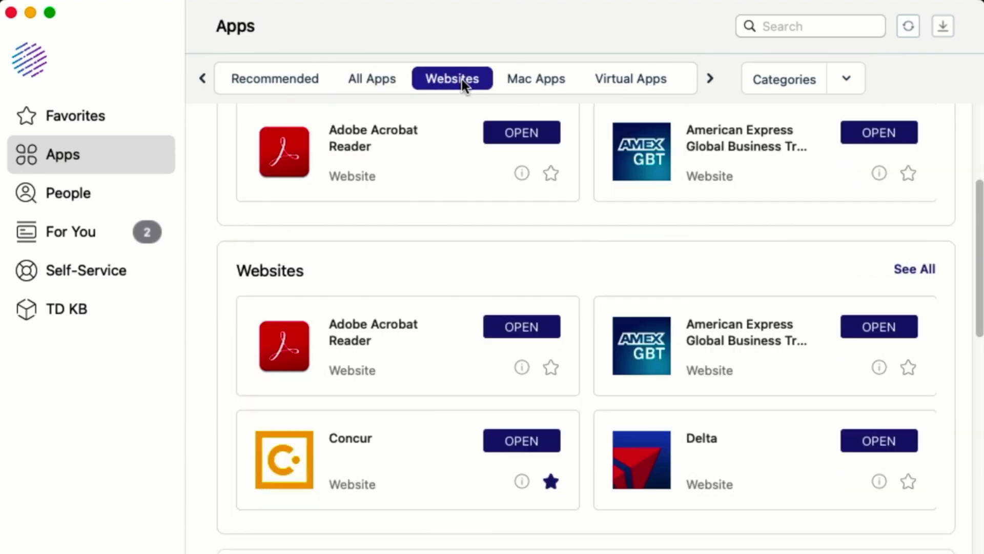
left_click(523, 79)
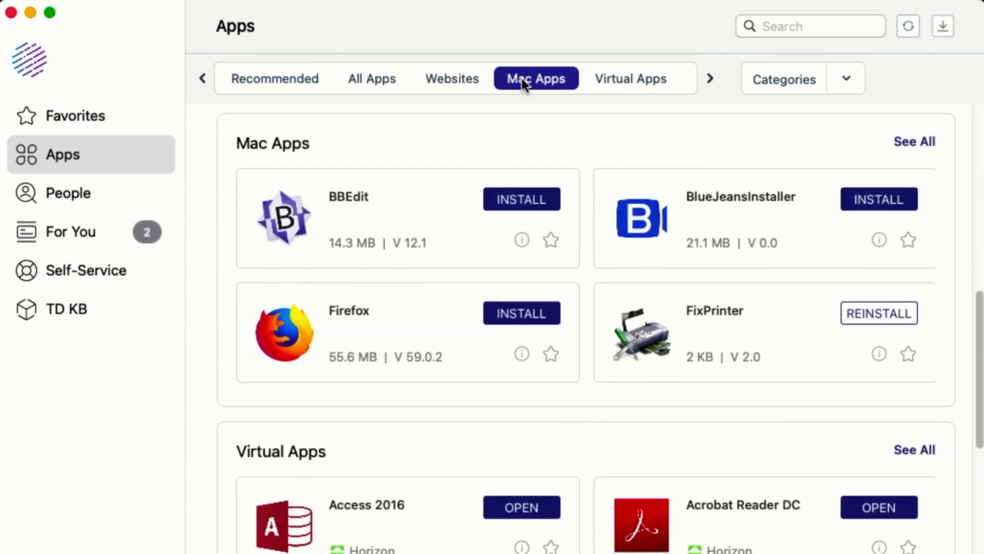
left_click(606, 79)
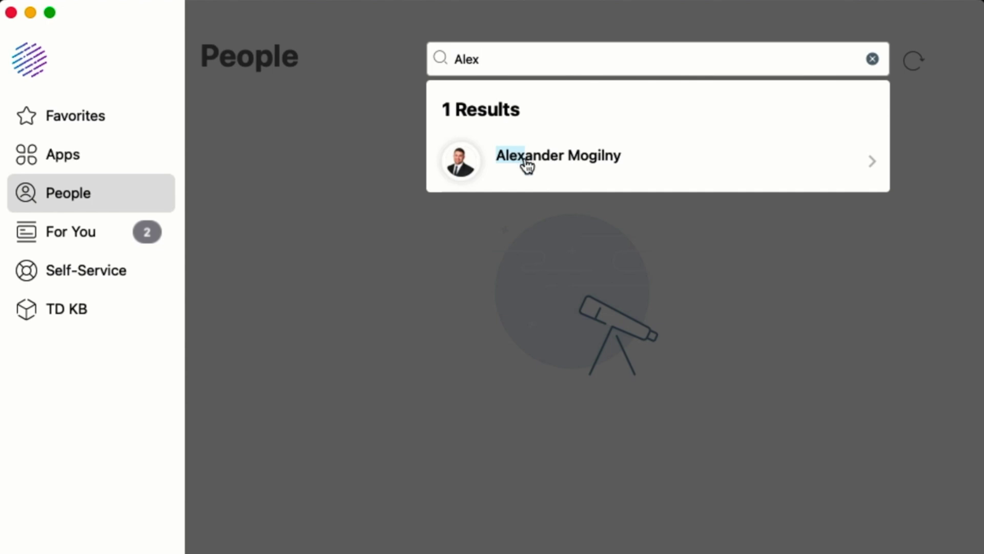
left_click(527, 162)
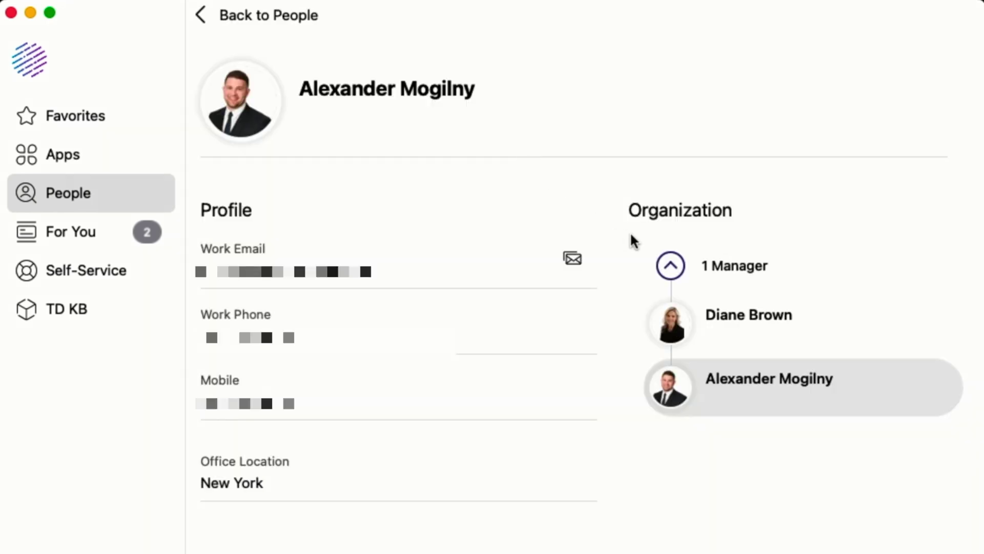
left_click(667, 266)
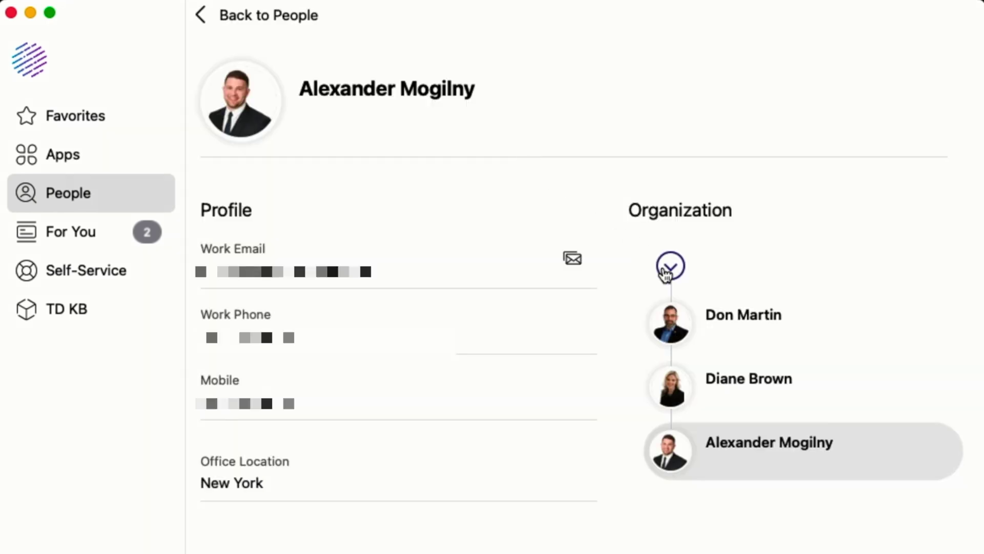
left_click(741, 375)
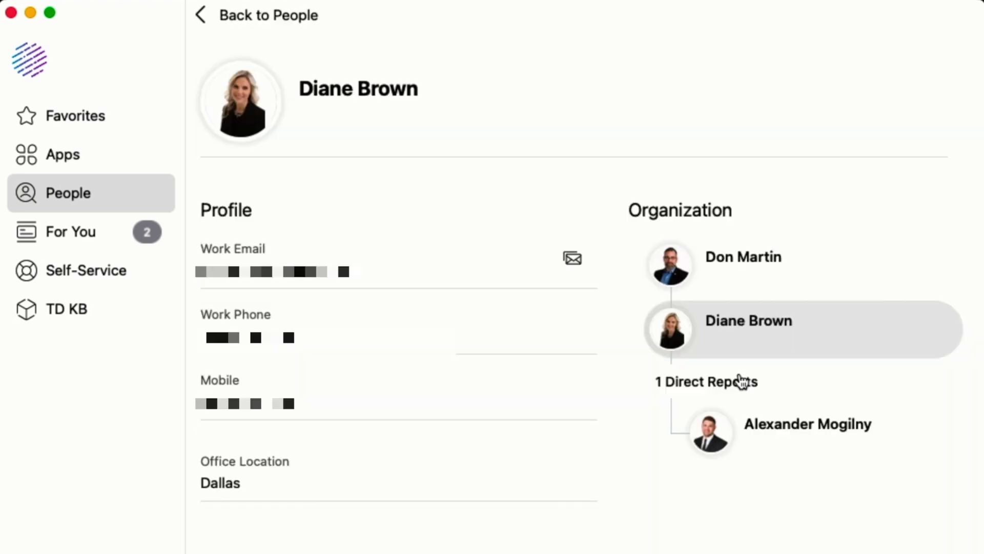
left_click(732, 257)
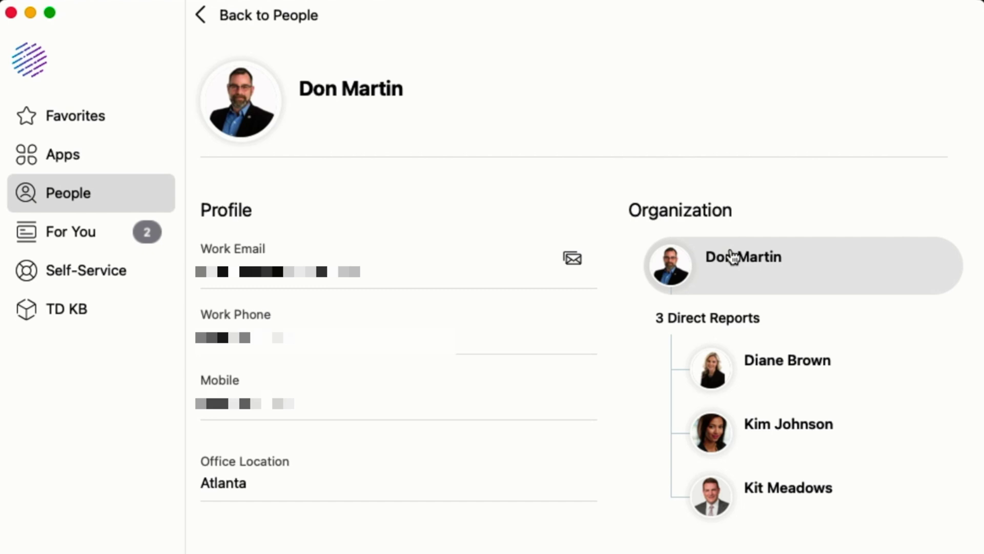
left_click(71, 232)
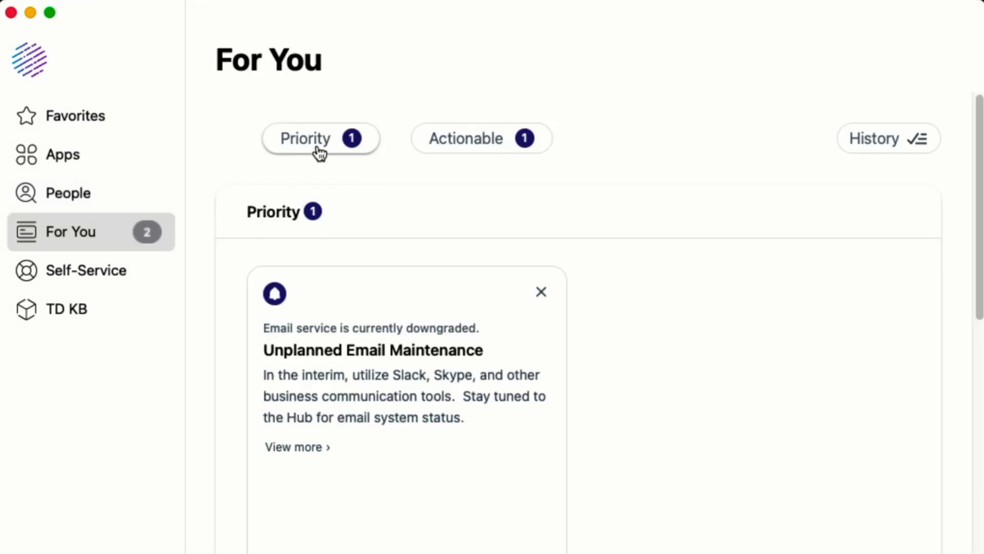
Read the full Unplanned Email Maintenance notice under Priority, then close it.
left_click(319, 152)
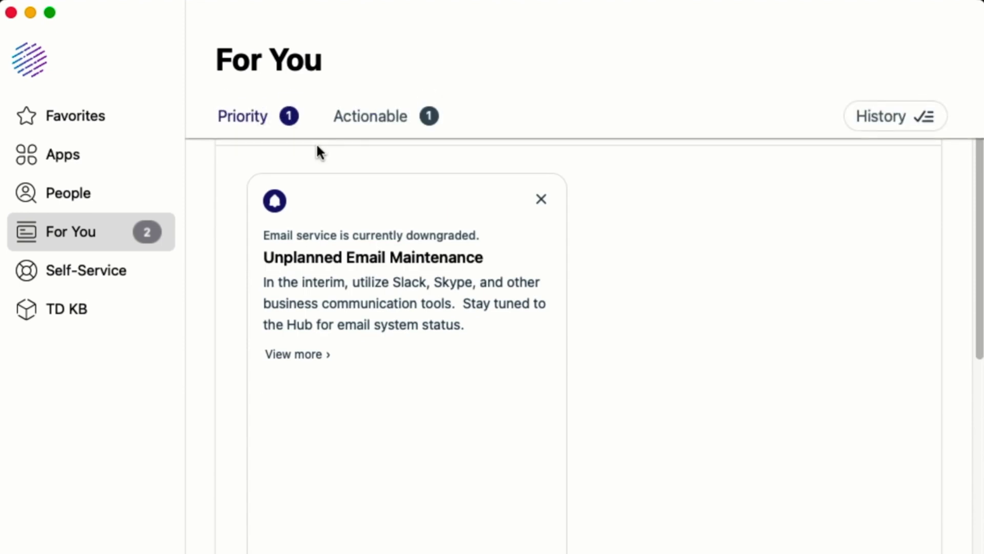
left_click(358, 246)
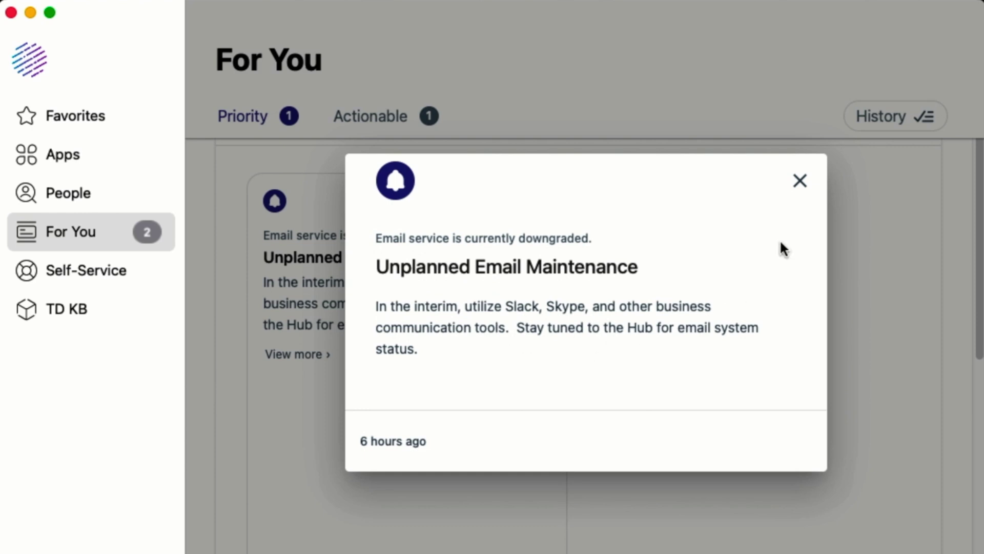
left_click(801, 183)
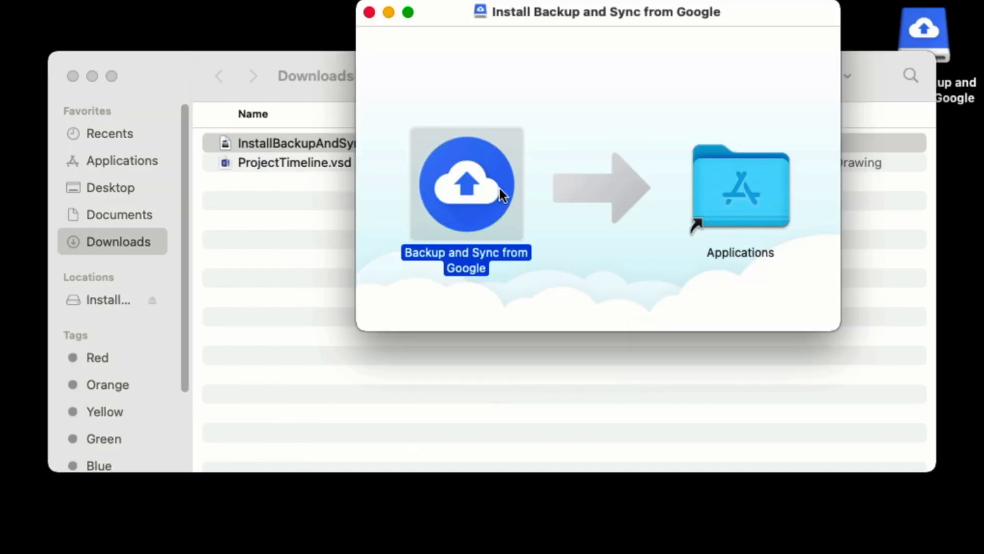
Copy Backup and Sync into Applications, close the installer, and try launching it.
left_click_drag(477, 192, 728, 188)
left_click(369, 11)
double_click(497, 157)
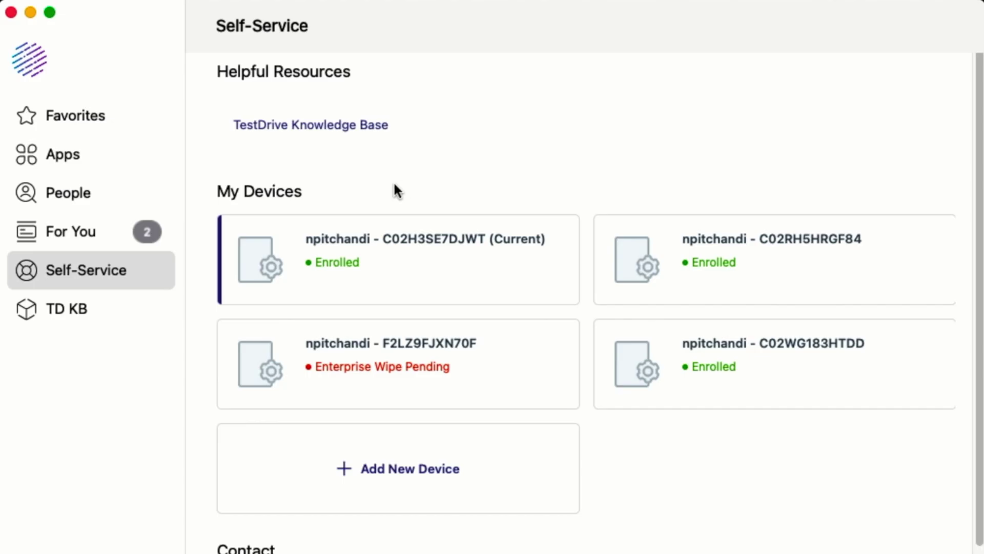
Return from the Self-Service devices page to the Apps catalog.
left_click(133, 151)
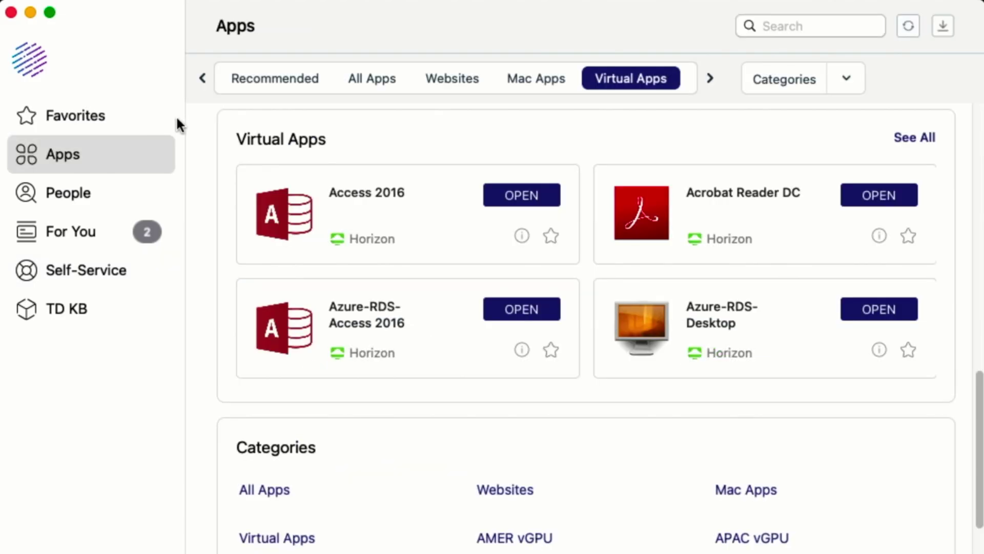